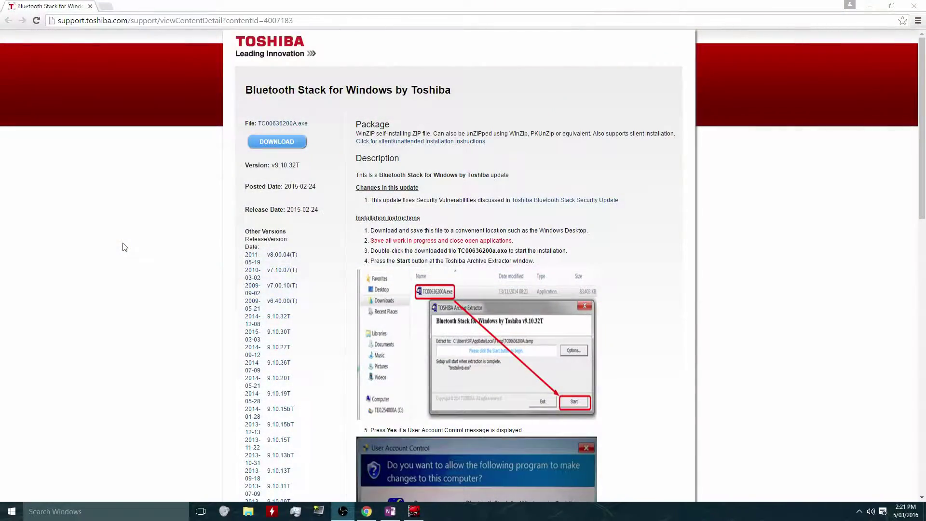
# Scroll through the Toshiba Bluetooth Stack installation instructions
pyautogui.scroll(-3, 125, 247)
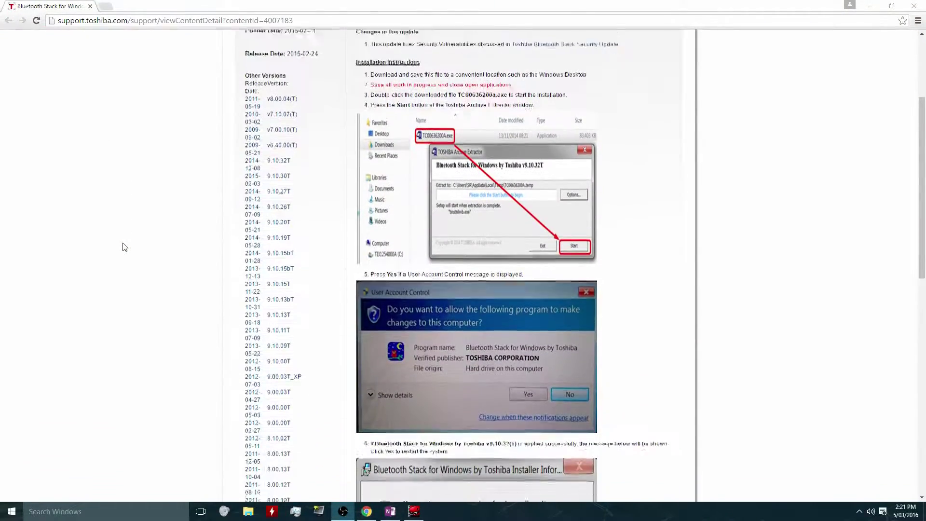
pyautogui.scroll(-5, 125, 247)
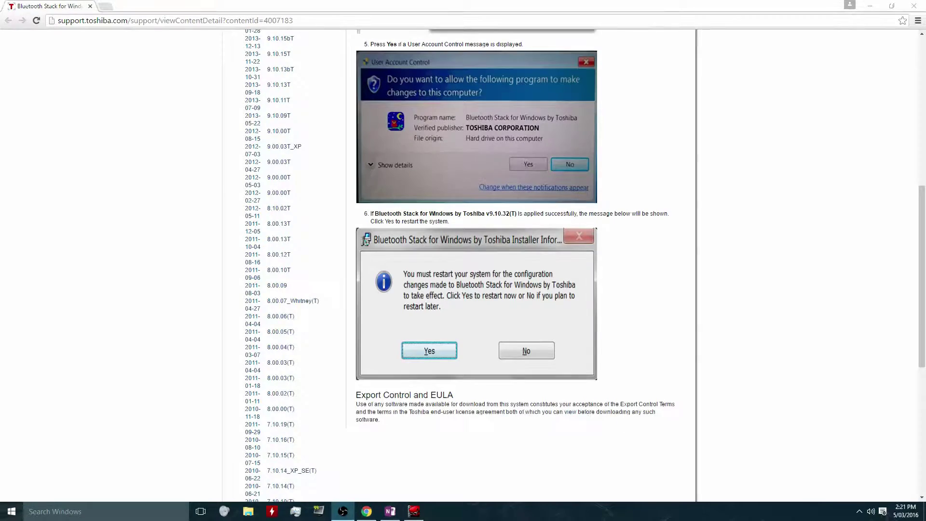
pyautogui.scroll(8, 125, 247)
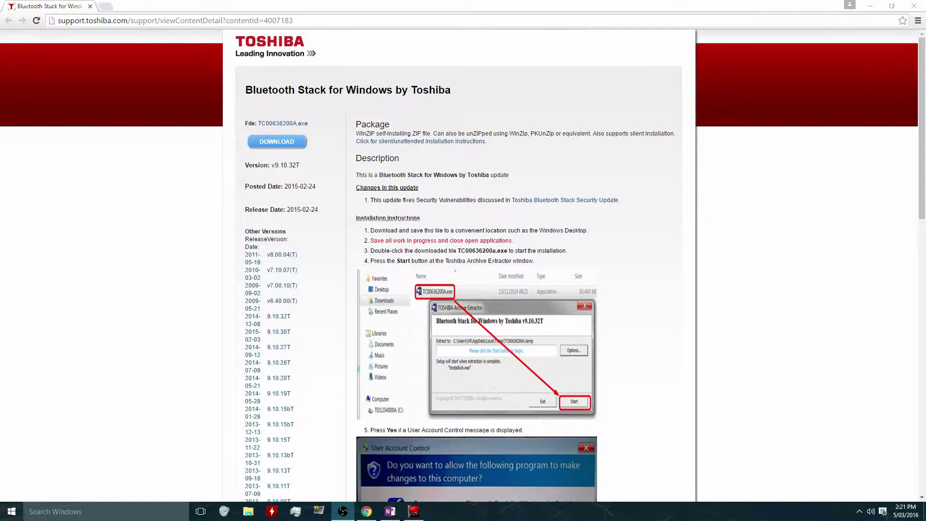
pyautogui.scroll(-6, 463, 265)
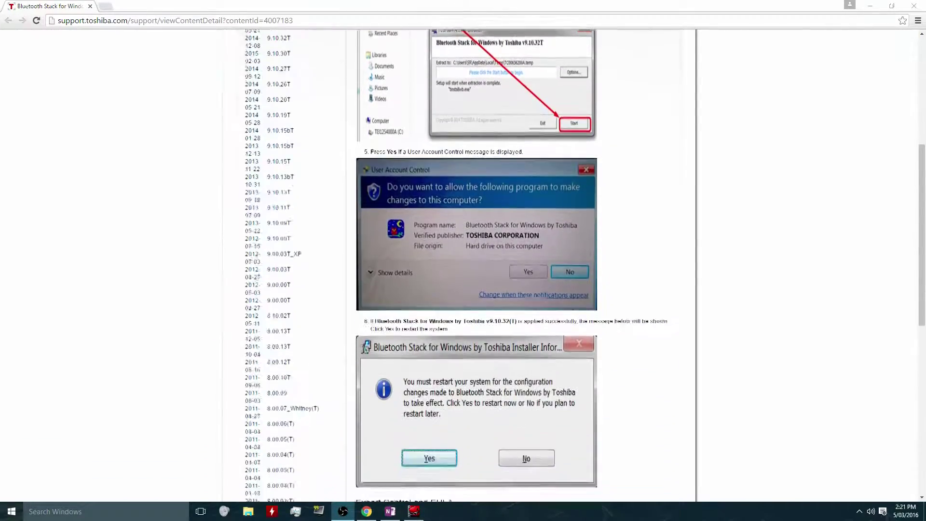
pyautogui.scroll(-7, 463, 265)
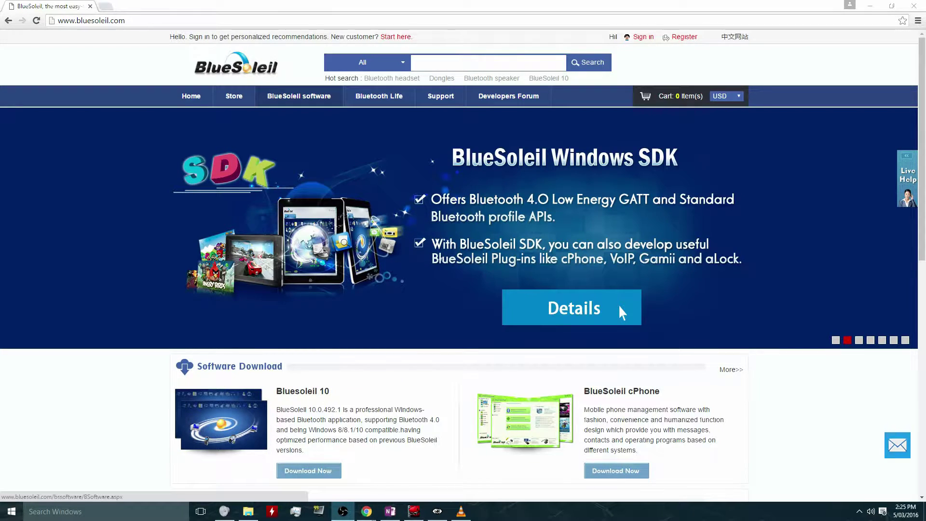
# Open the BlueSoleil software overview and scroll through the BlueSoleil 10 and 9 descriptions
pyautogui.click(618, 305)
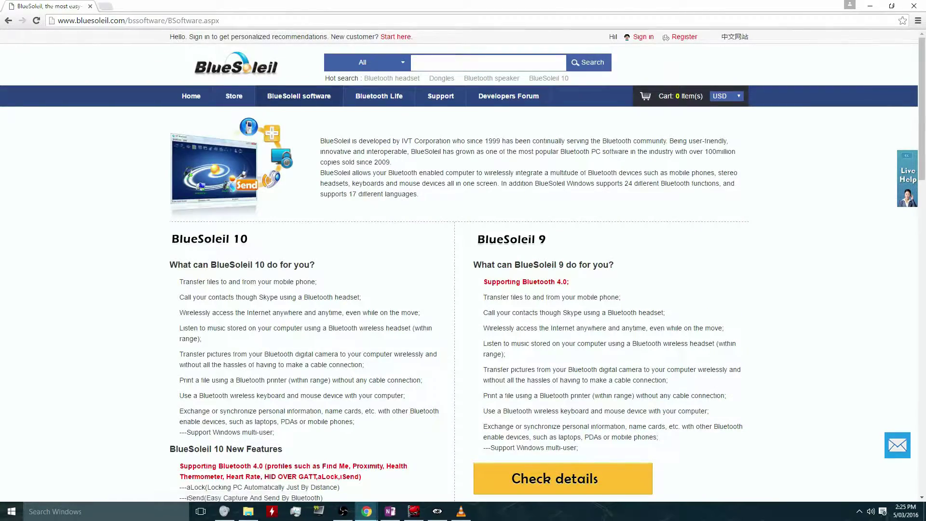
pyautogui.scroll(-4, 463, 265)
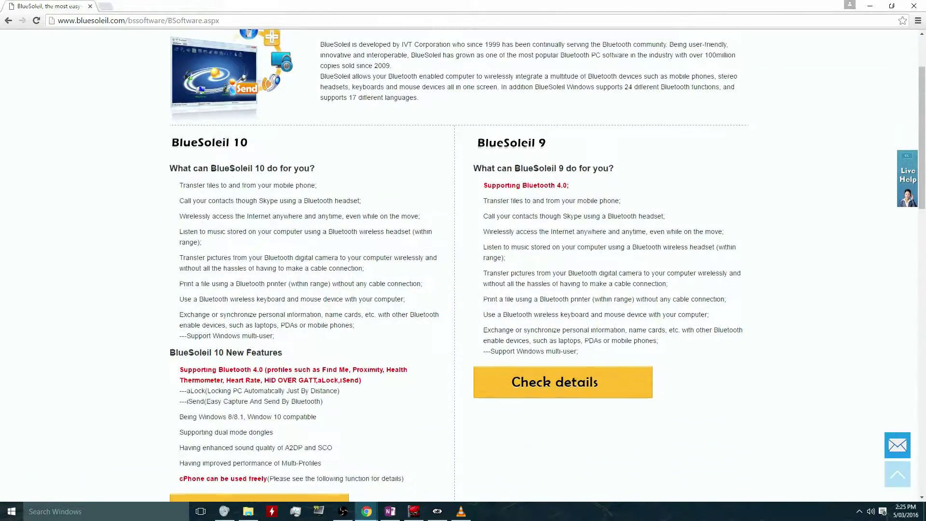
pyautogui.scroll(-6, 463, 265)
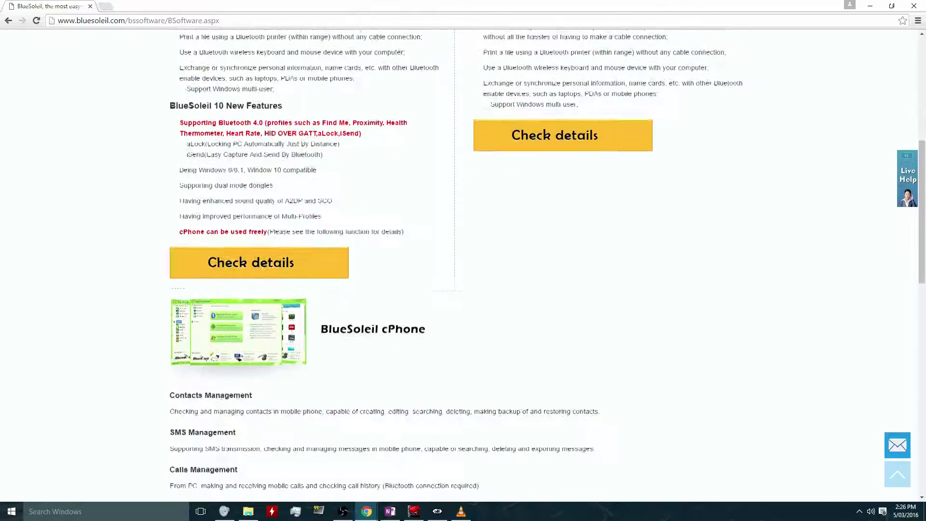
pyautogui.scroll(-8, 462, 265)
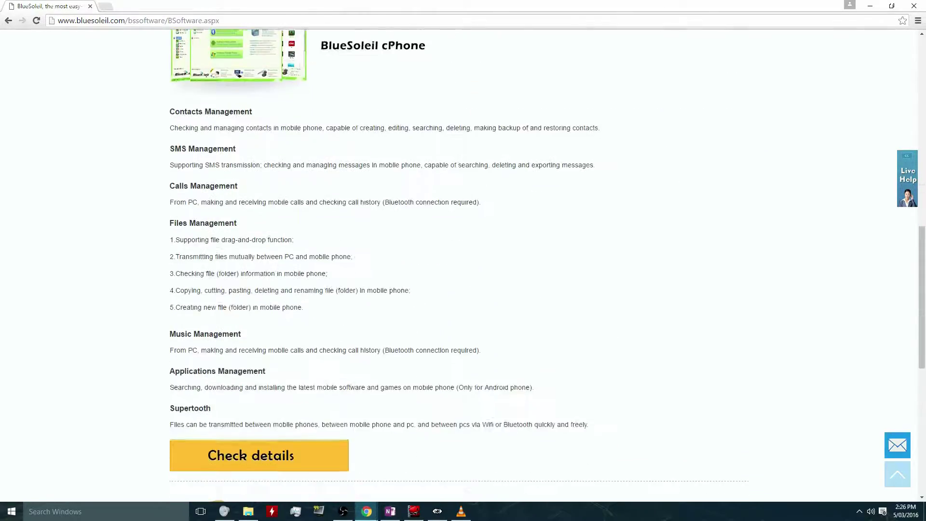
pyautogui.scroll(13, 463, 265)
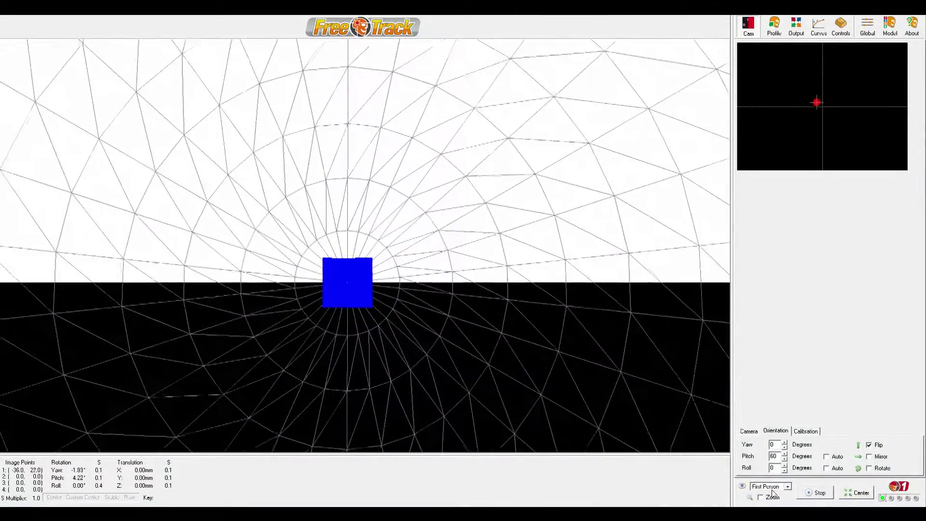
# Preview the FreeTrack head model in Front, Top, then Side 3-D views
pyautogui.click(772, 486)
pyautogui.click(770, 493)
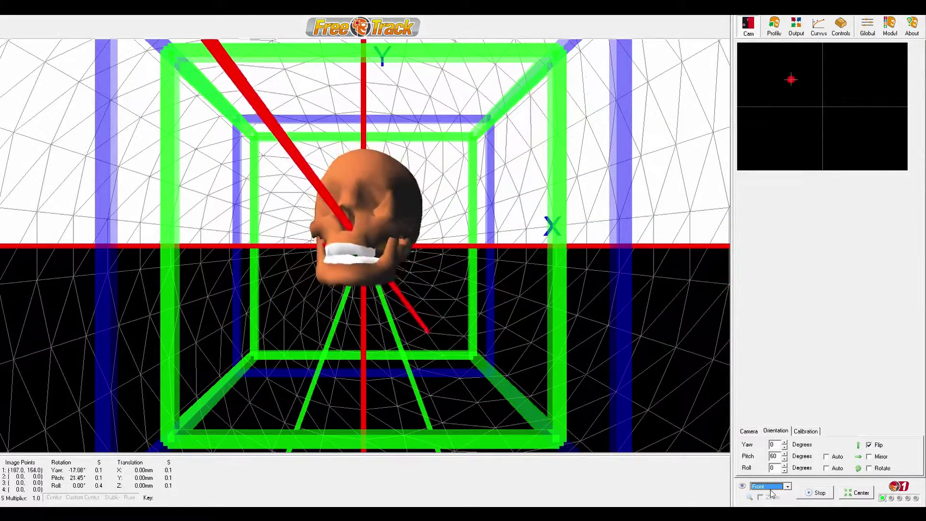
pyautogui.click(768, 501)
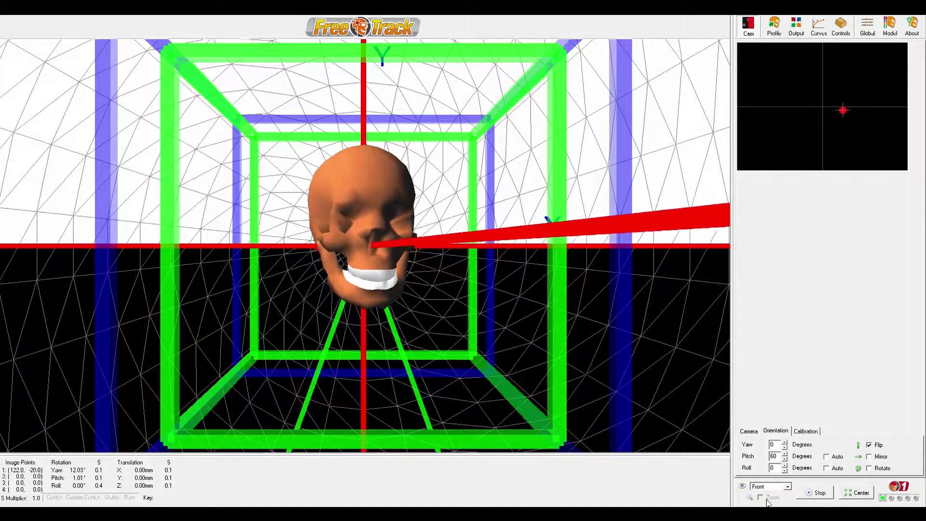
pyautogui.press('Down')
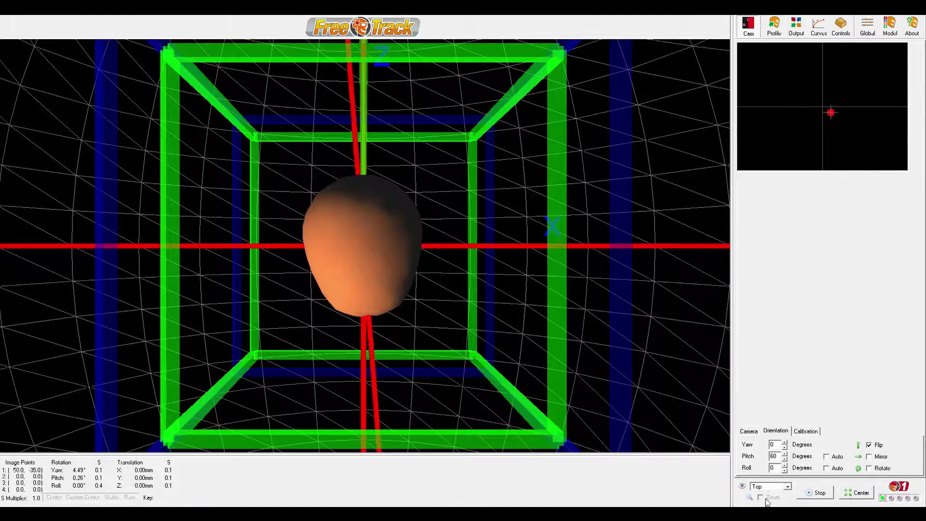
pyautogui.click(767, 502)
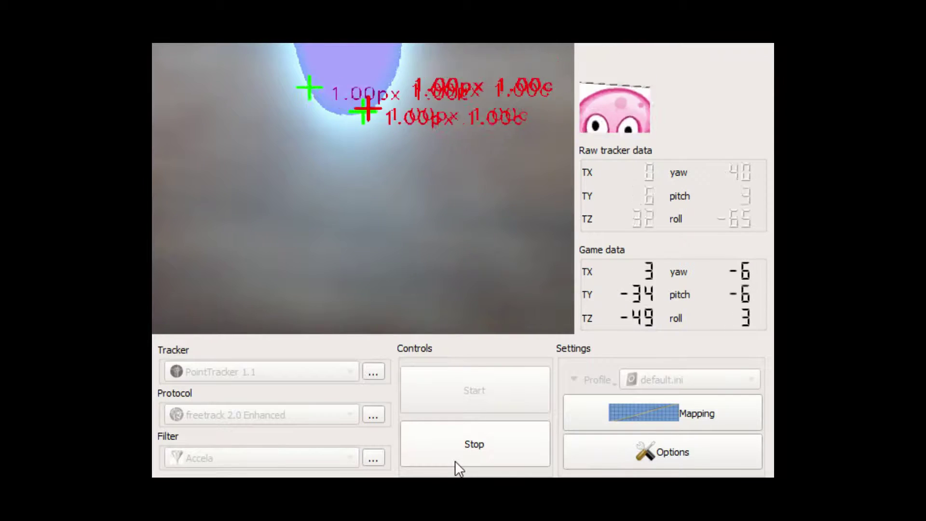
# Stop head tracking in opentrack
pyautogui.click(405, 437)
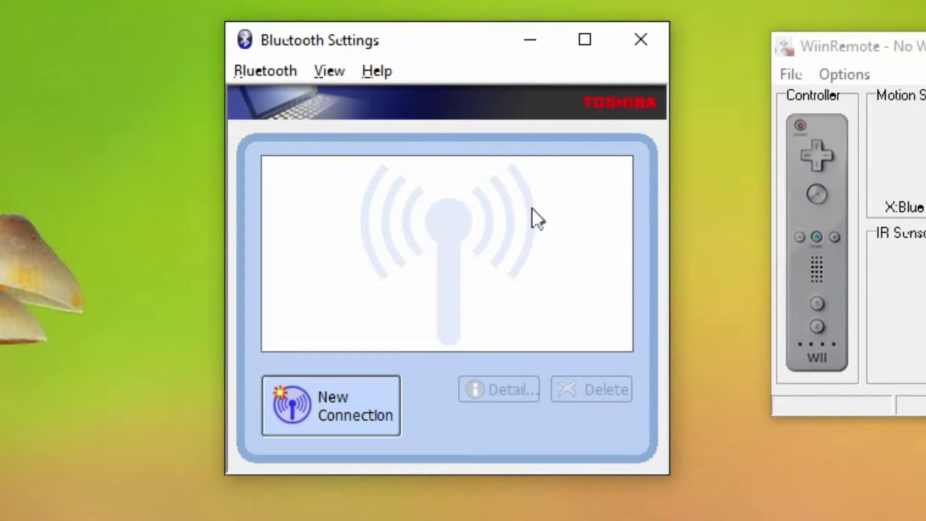
# Search for new Bluetooth devices and proceed with the Nintendo RVL-CNT-01 remote
pyautogui.click(395, 403)
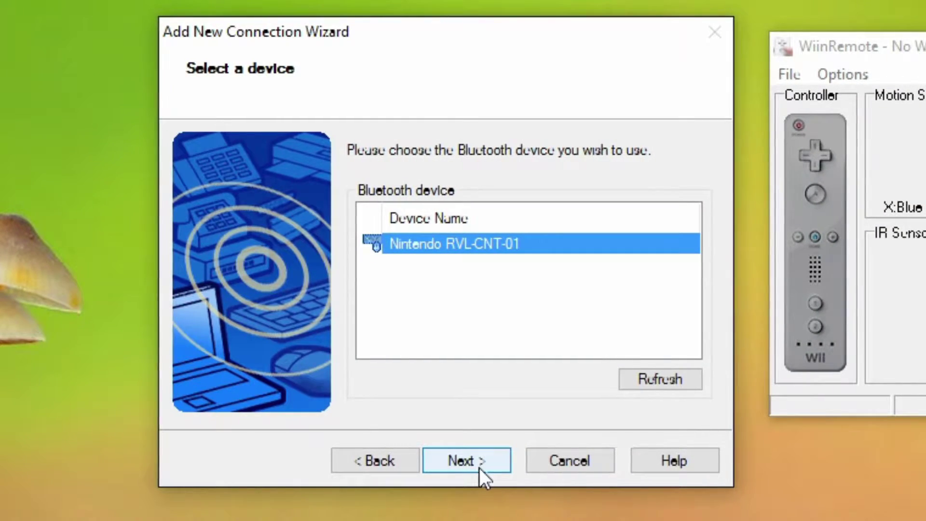
pyautogui.click(481, 467)
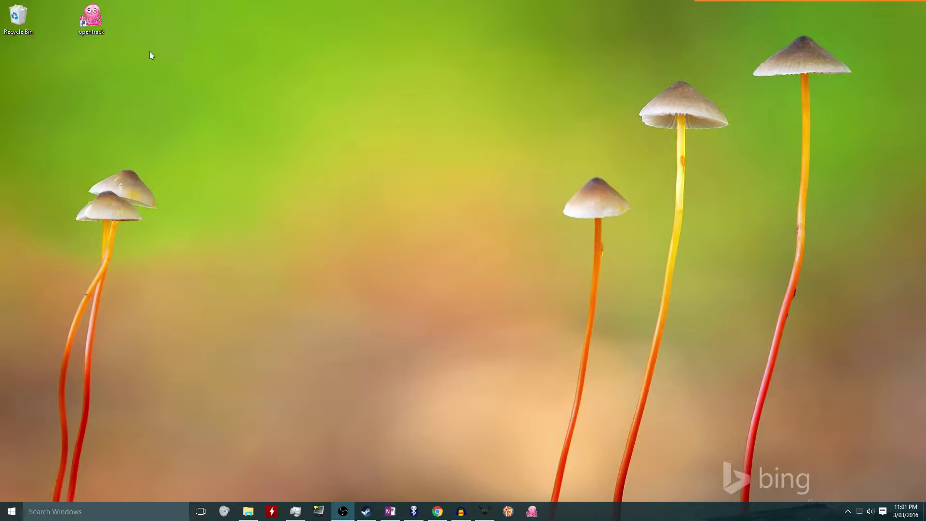
# View the compatibility settings in opentrack.exe's Properties
pyautogui.rightClick(87, 26)
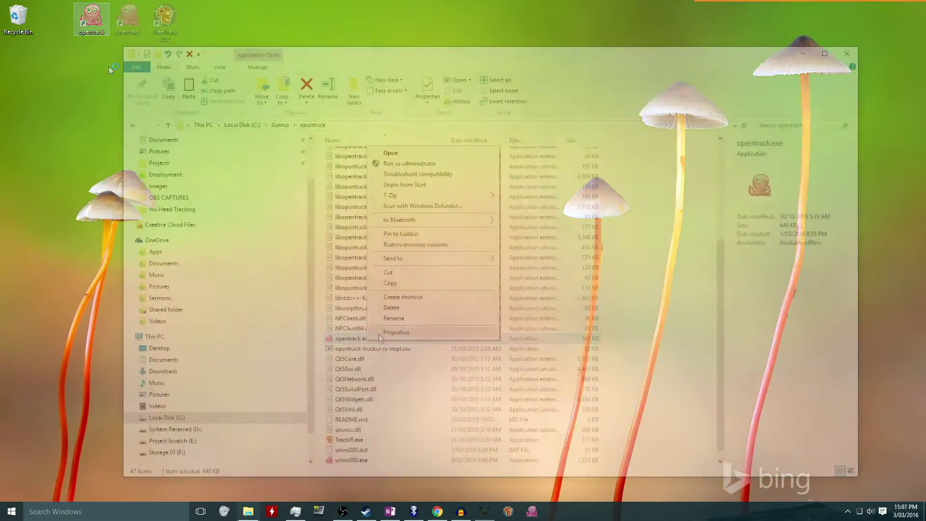
pyautogui.click(378, 334)
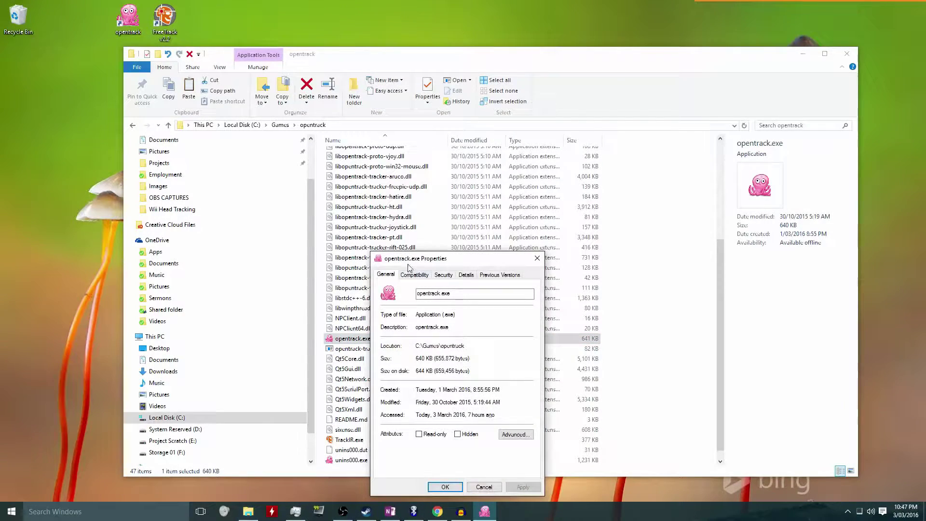
pyautogui.click(413, 274)
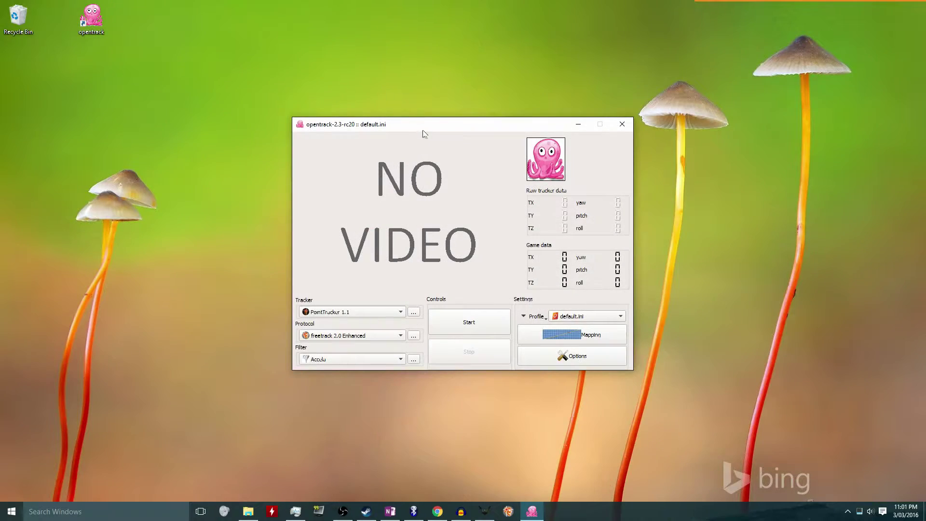
# Move opentrack to the upper left, keeping PointTracker 1.1 and freetrack 2.0 Enhanced
pyautogui.moveTo(423, 131); pyautogui.dragTo(154, 95)
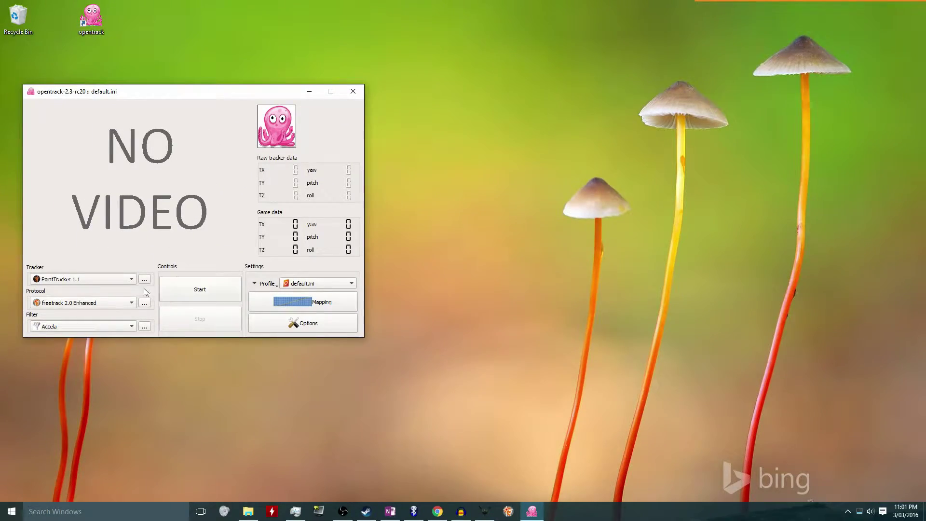
pyautogui.click(123, 281)
pyautogui.click(123, 282)
pyautogui.click(117, 302)
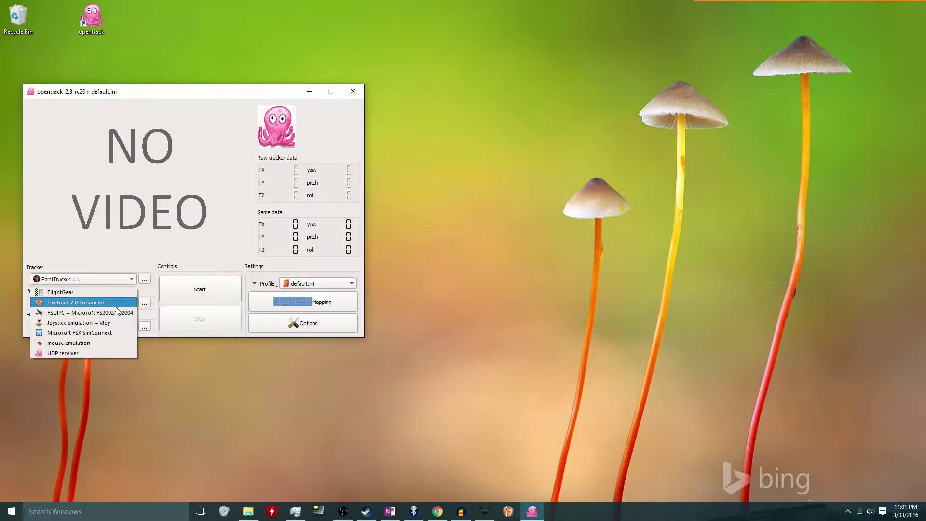
pyautogui.click(117, 304)
# Review and accept the PointTracker settings, then start opentrack tracking
pyautogui.click(142, 279)
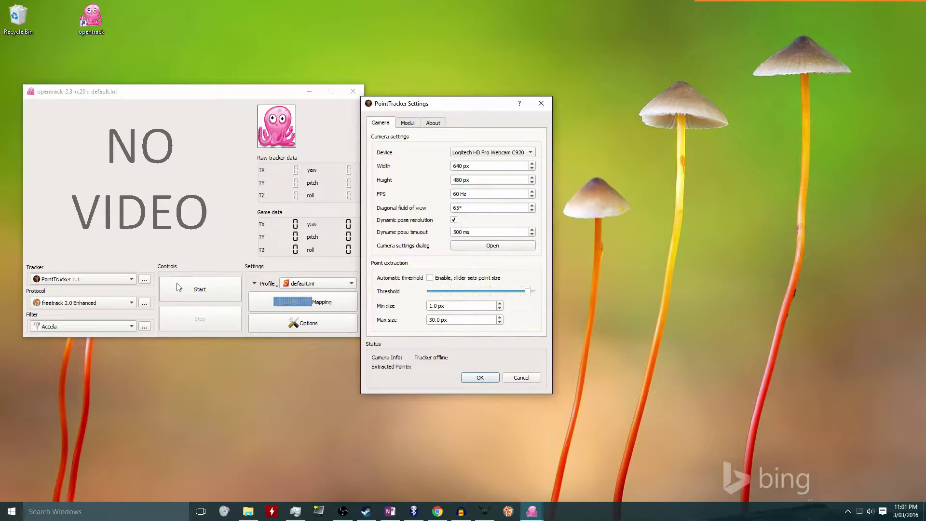
pyautogui.click(467, 380)
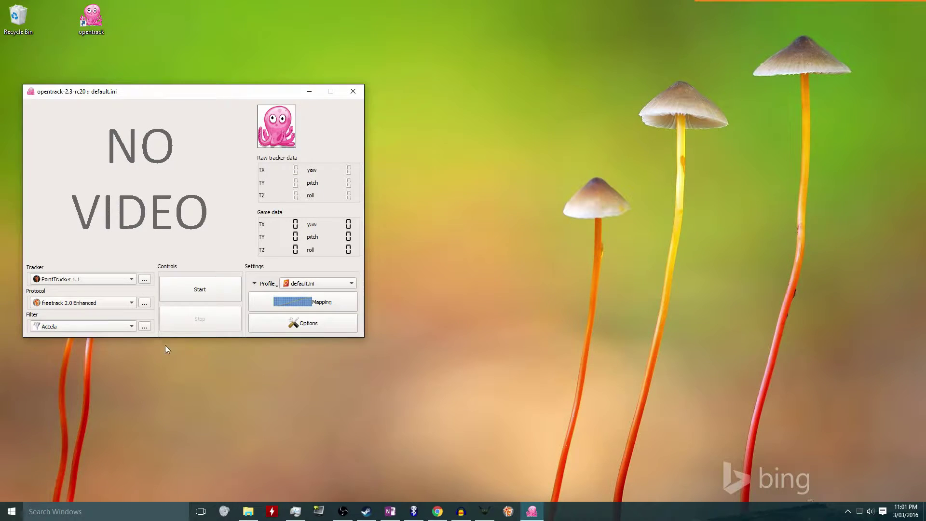
pyautogui.click(162, 288)
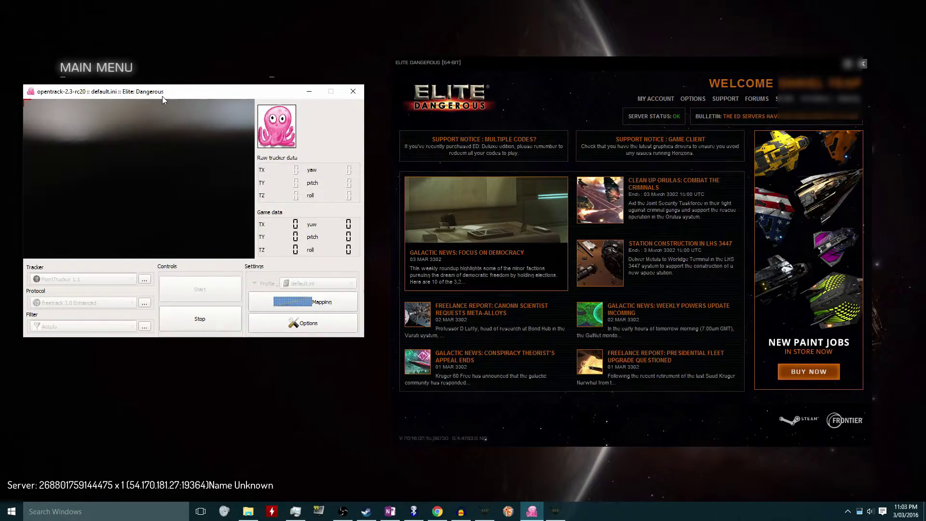
# Click the desktop while opentrack tracks beside the Elite Dangerous launcher
pyautogui.click(498, 489)
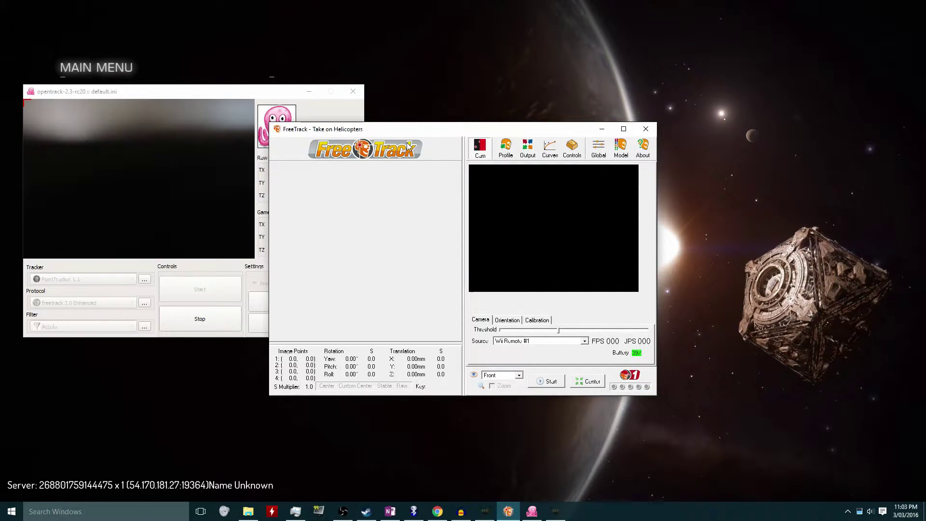
# Move FreeTrack aside and stop opentrack's tracking
pyautogui.moveTo(419, 128); pyautogui.dragTo(534, 88)
pyautogui.click(213, 325)
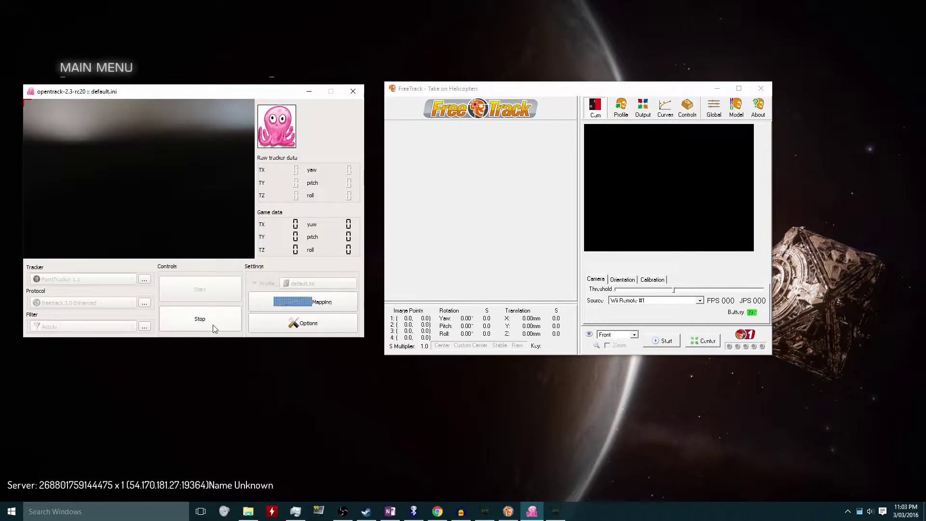
pyautogui.click(213, 325)
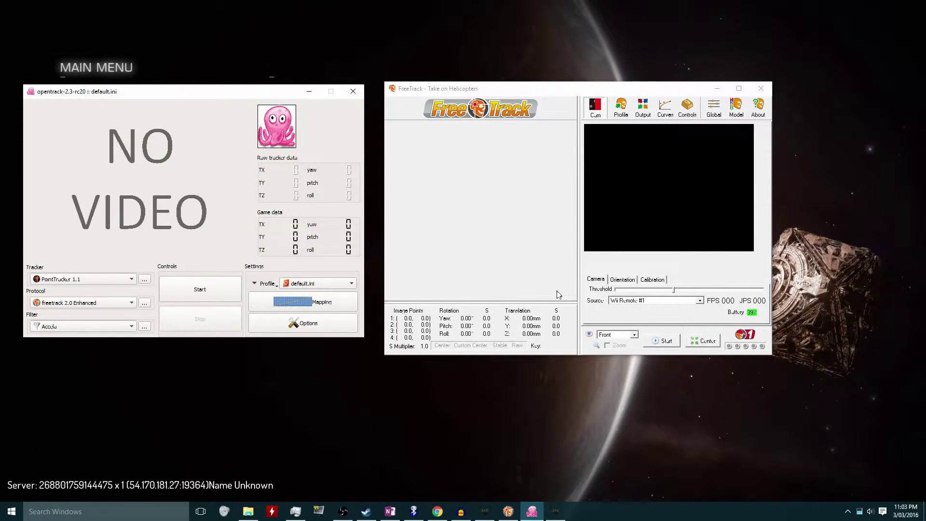
# Set FreeTrack's source to Wii Remote #1 and start tracking
pyautogui.click(673, 299)
pyautogui.click(642, 331)
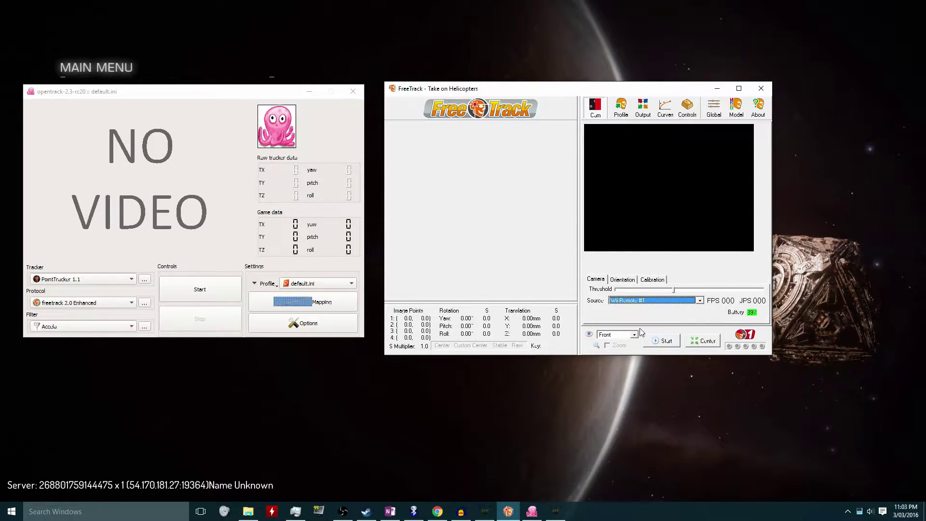
pyautogui.click(660, 341)
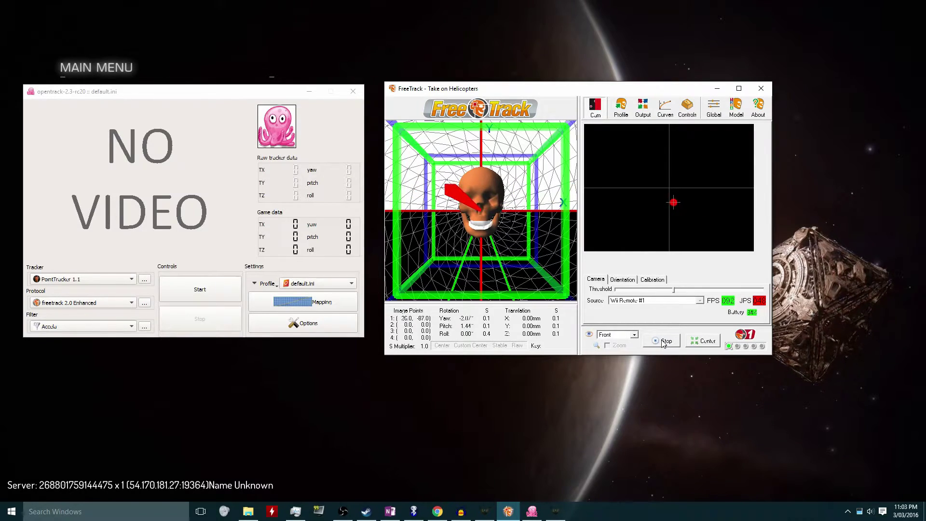
# Recenter the head position, then bring up FreeTrack's Profile settings
pyautogui.click(701, 341)
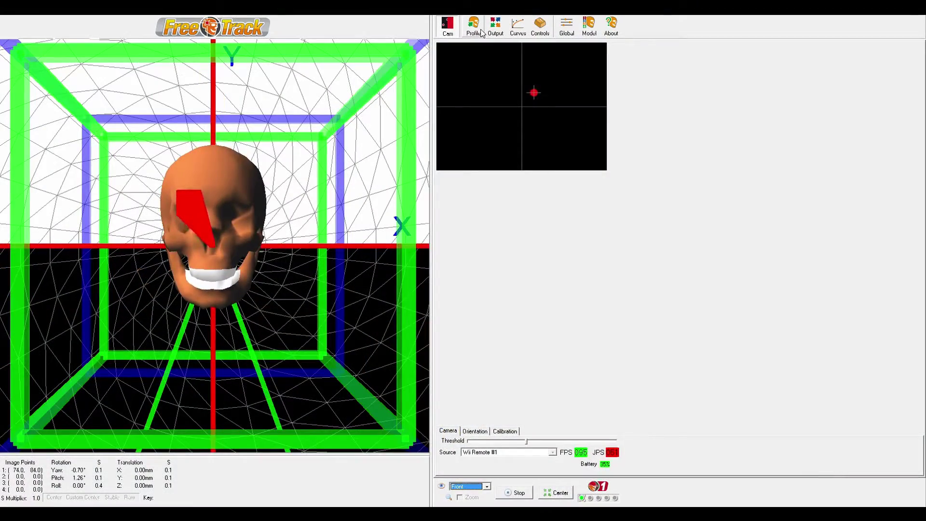
pyautogui.click(480, 31)
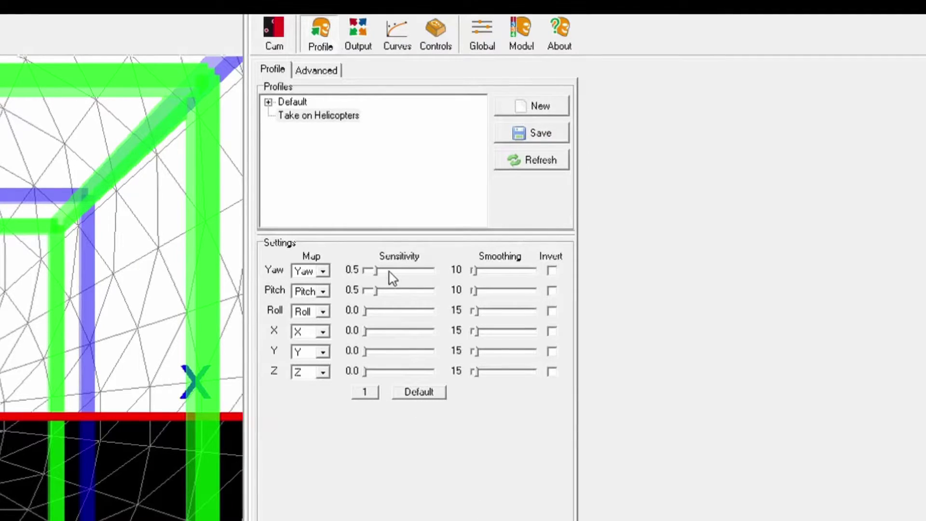
# Check the Yaw mapping, leave it unchanged, and bring up the rotation response curves
pyautogui.click(316, 275)
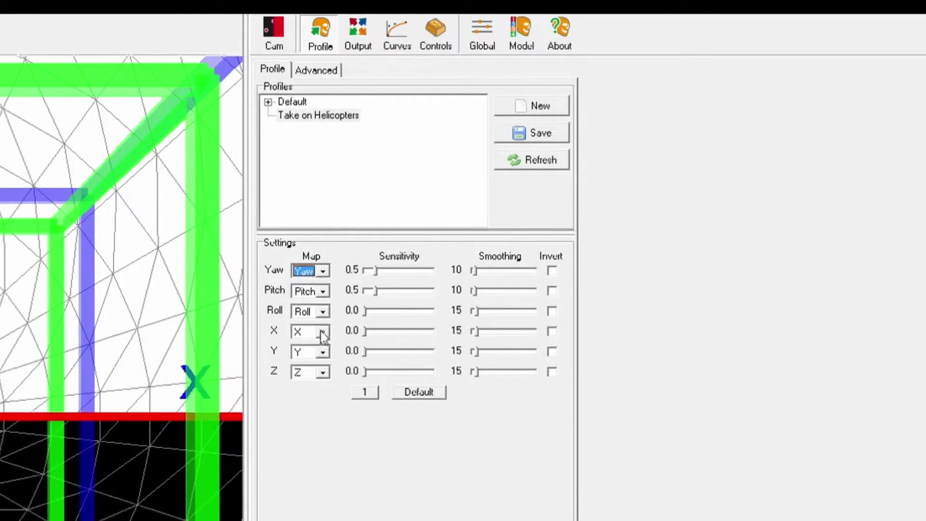
pyautogui.hotkey('shift', 'Tab')
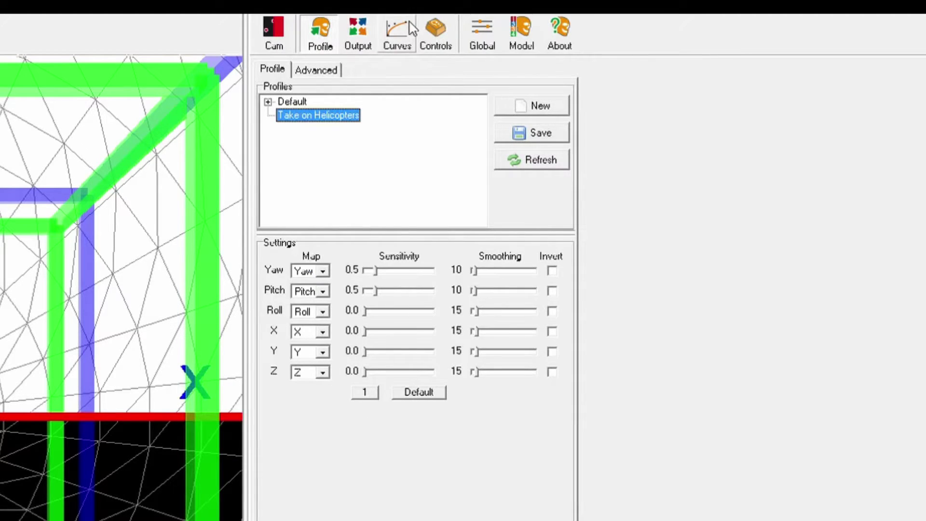
pyautogui.click(411, 29)
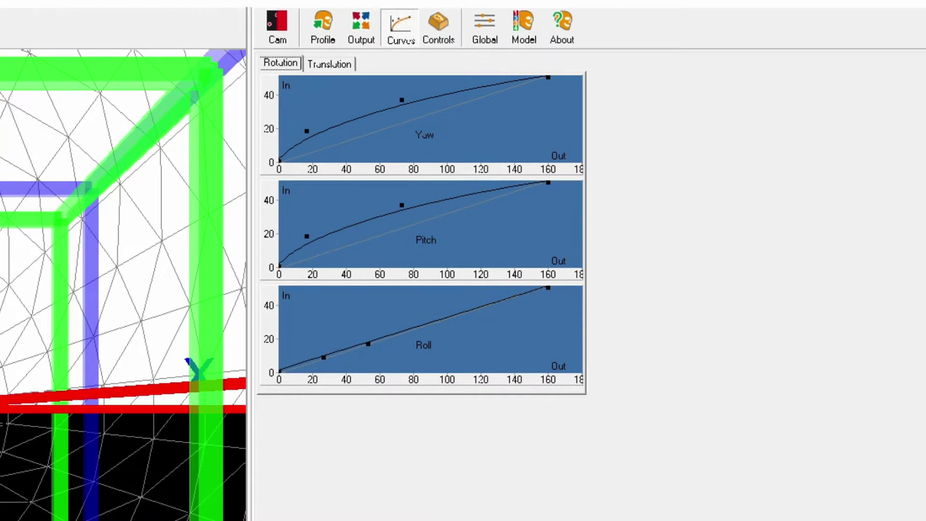
# Bring up the Yaw curve's preset menu with Linear, 1:1, Deadzone, Soft and Copy to
pyautogui.rightClick(408, 130)
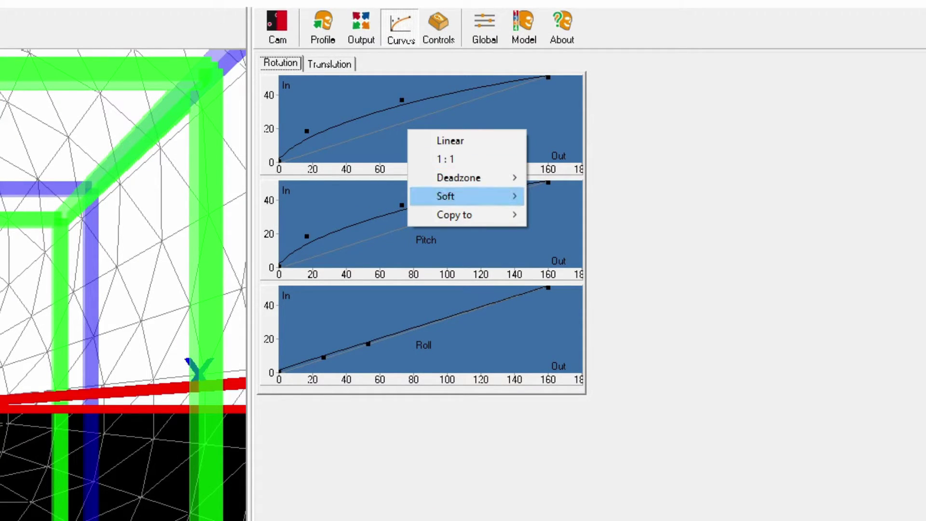
# Choose the Soft > Small soft preset for the Pitch curve
pyautogui.moveTo(463, 195)
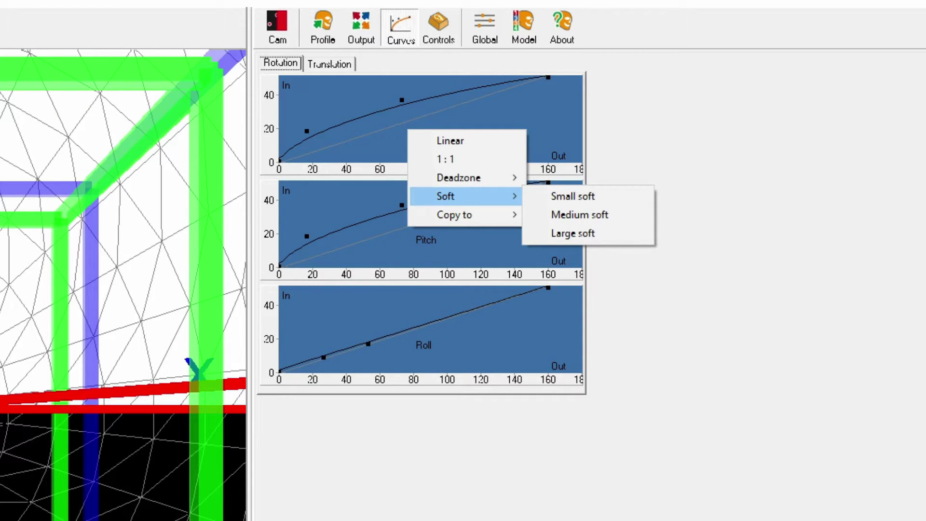
pyautogui.rightClick(387, 248)
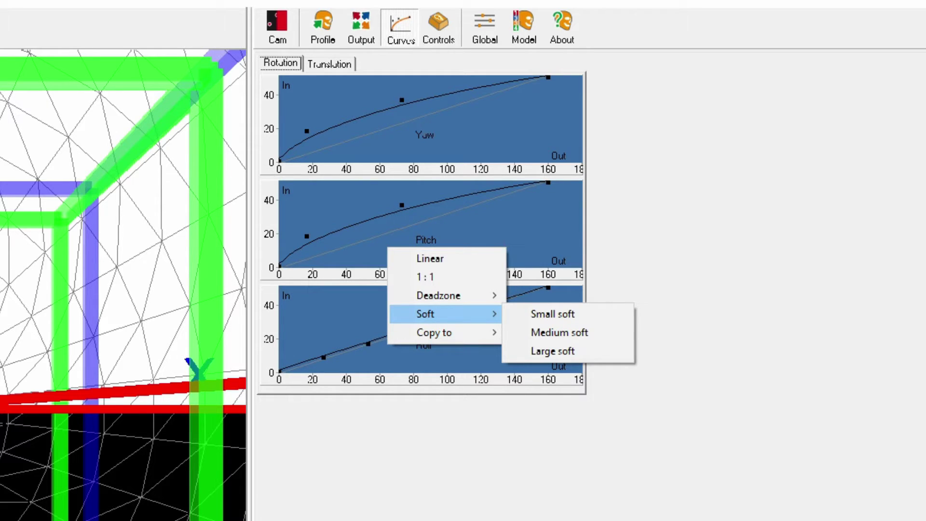
pyautogui.click(559, 332)
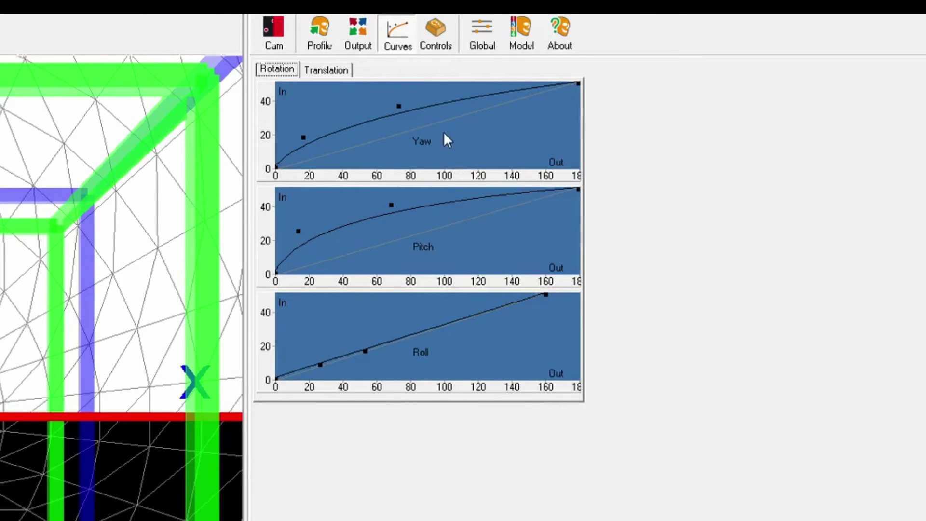